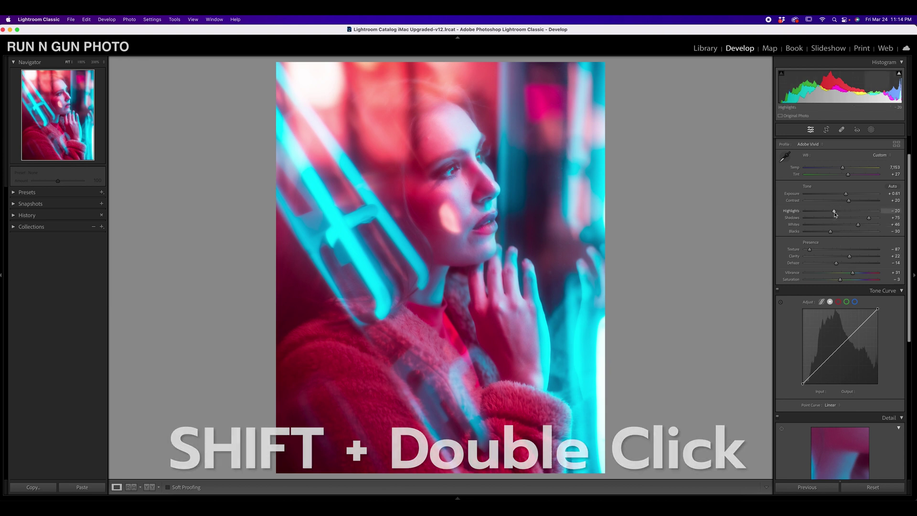
- Auto-set Highlights and Shadows, nudge Highlights down, then apply Auto tone (Exposure +0.37, Blacks -17)
double_click(834, 214, "shift")
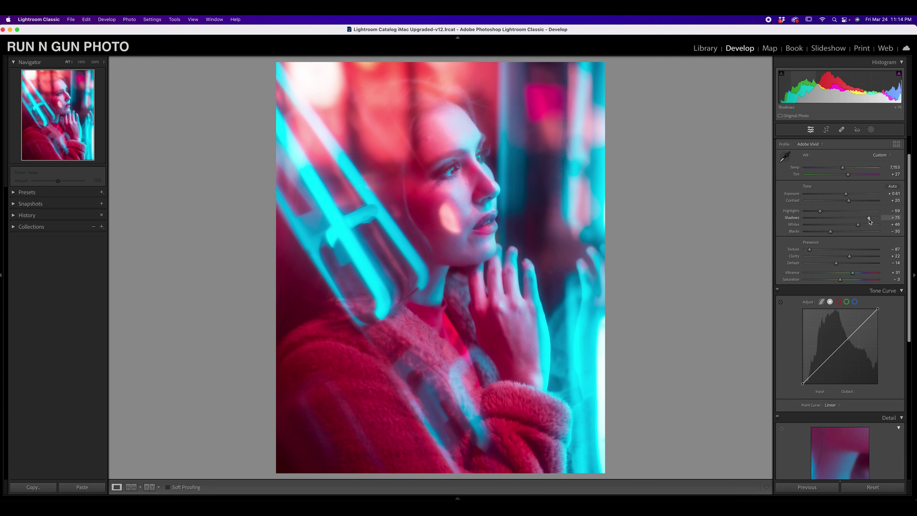
key("shift+Down")
key("shift+Down")
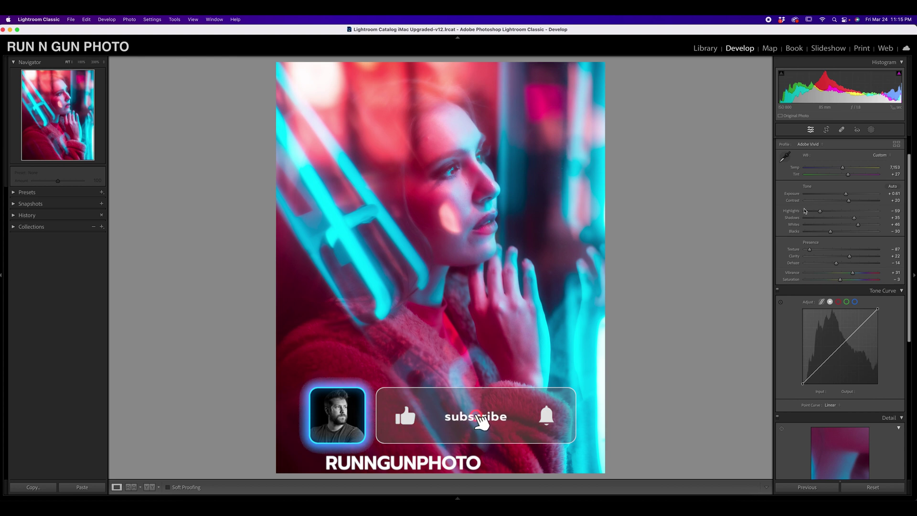
mouse_move(821, 214)
left_mouse_down()
mouse_move(830, 215)
mouse_move(820, 213)
left_mouse_up()
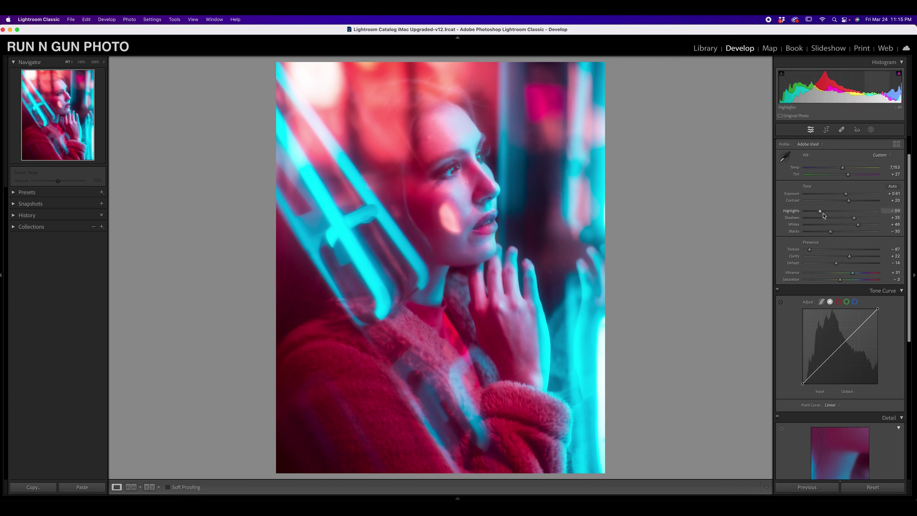
left_click_drag(821, 213, 820, 215)
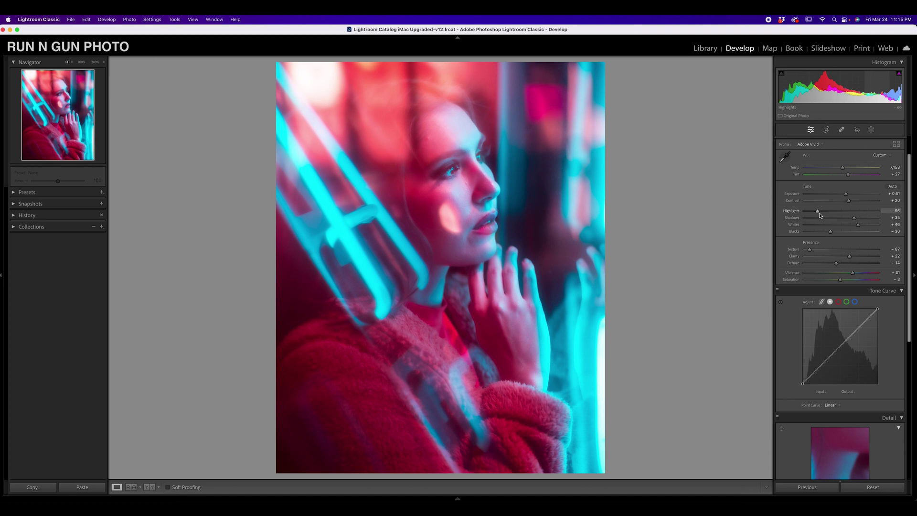
left_click(893, 186)
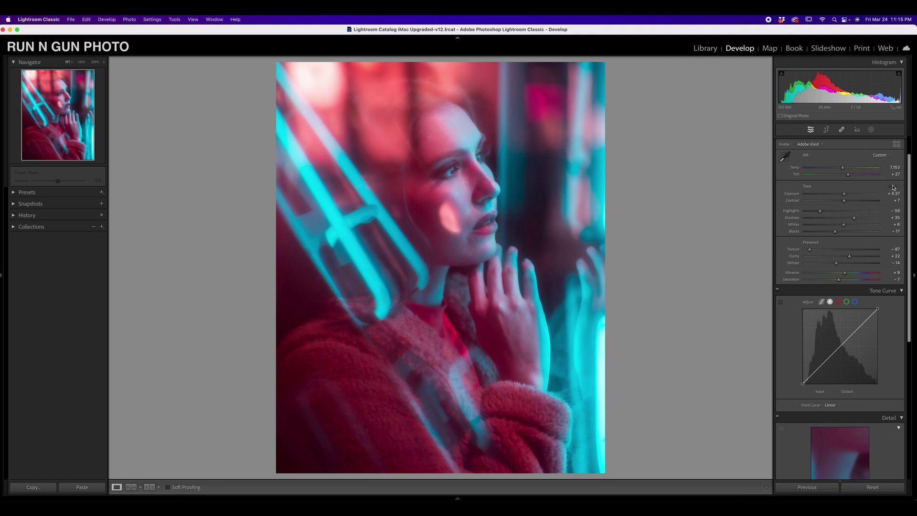
- Undo Auto tone and a trial auto Whites, then turn on the highlight clipping warning
key("super+z")
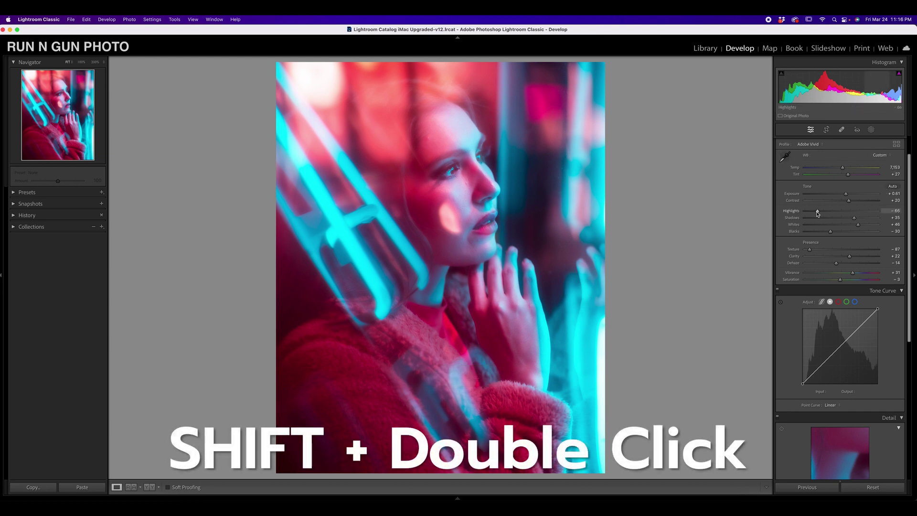
double_click(858, 226, "shift")
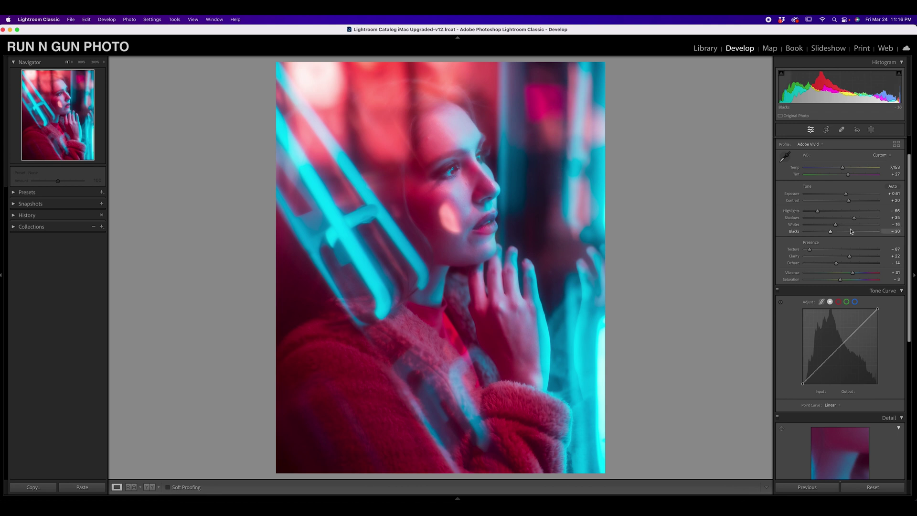
key("super+z")
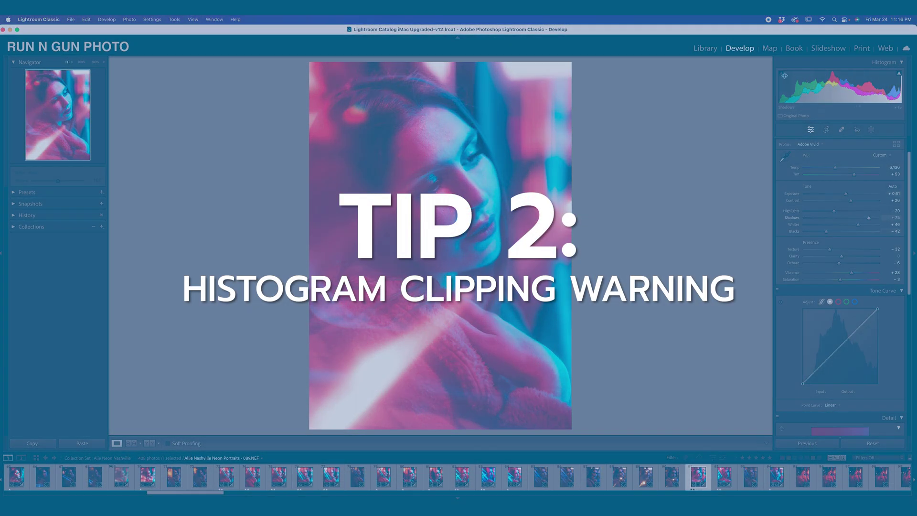
left_click(899, 74)
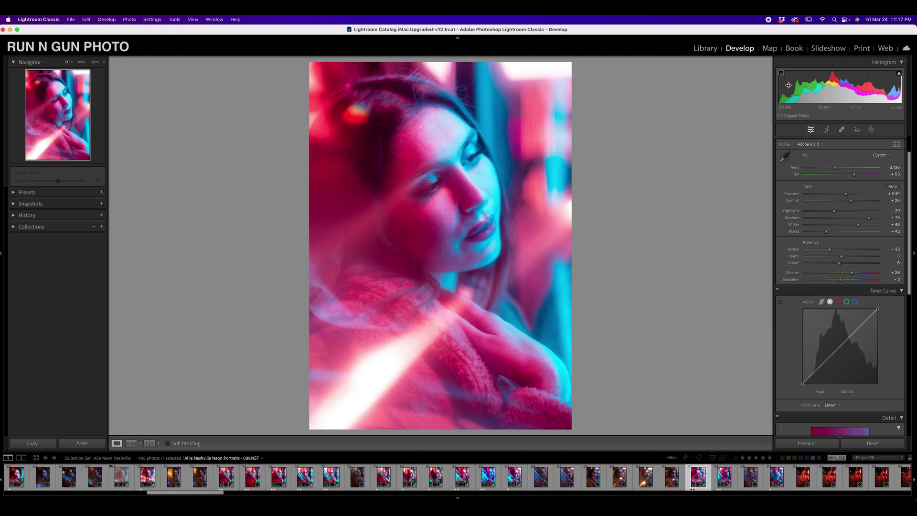
- Push Exposure far down to reveal shadow clipping, then undo back to +0.61
left_click_drag(846, 195, 822, 197)
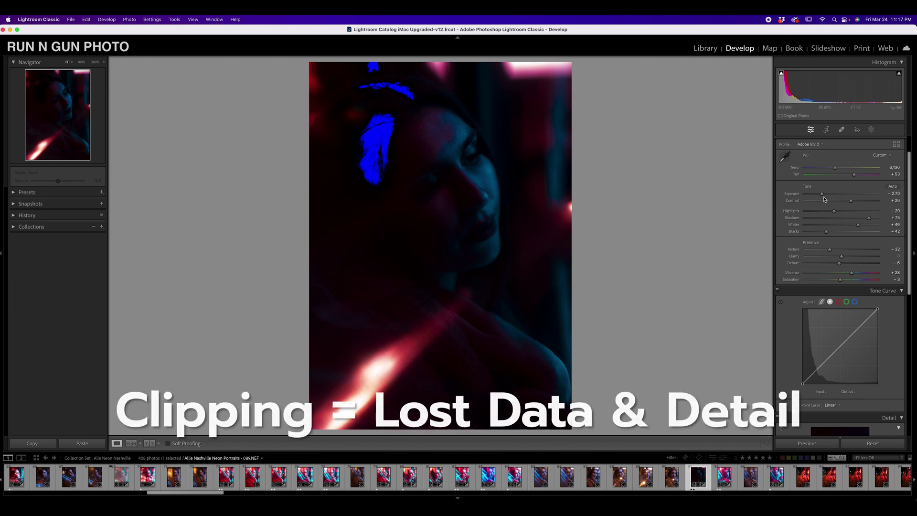
key("super+z")
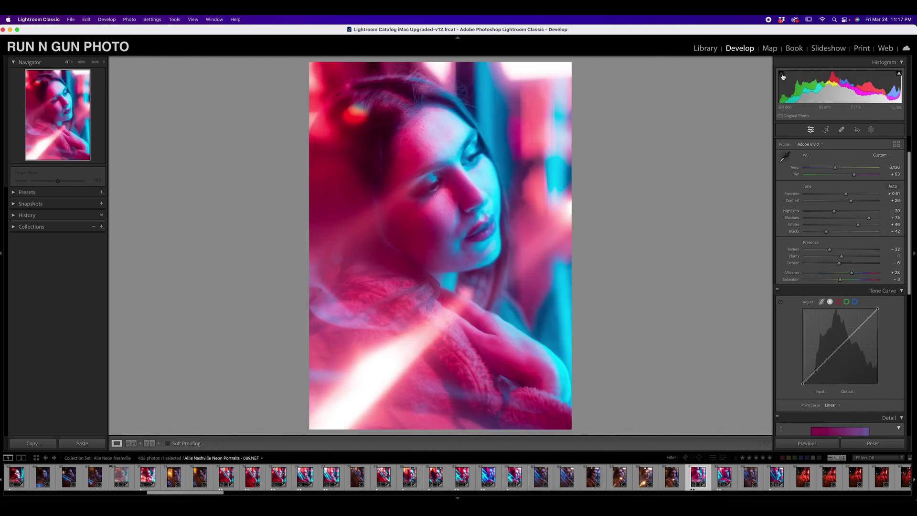
- Raise Exposure to about +2.65 to show highlight clipping, then ease it back to about +1.80
mouse_move(900, 75)
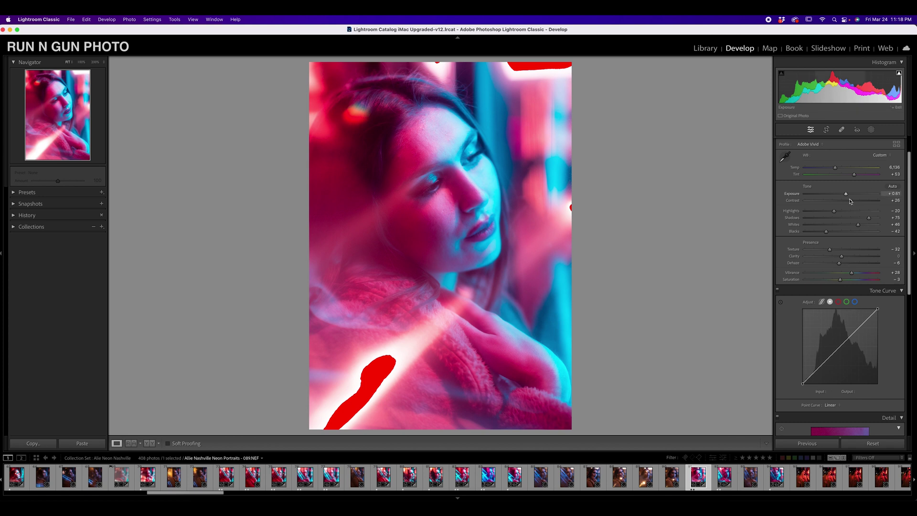
left_click_drag(846, 195, 858, 195)
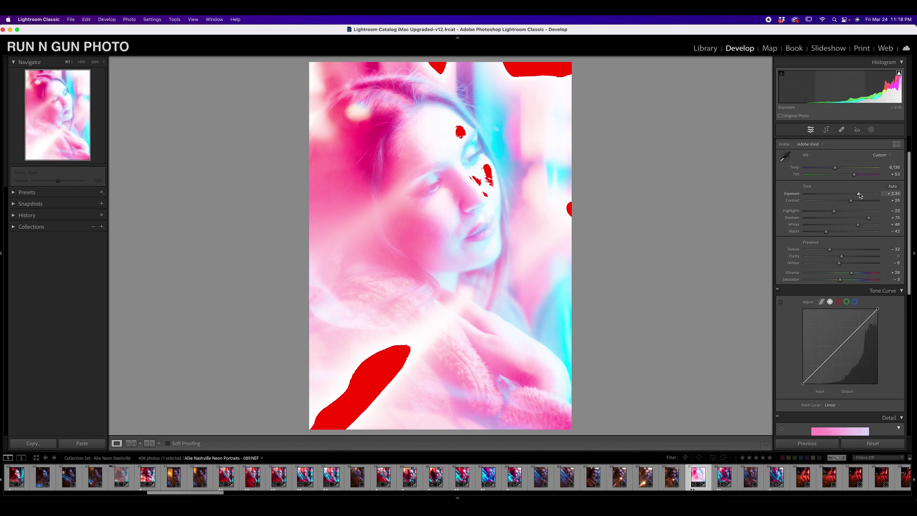
left_click_drag(858, 195, 850, 197)
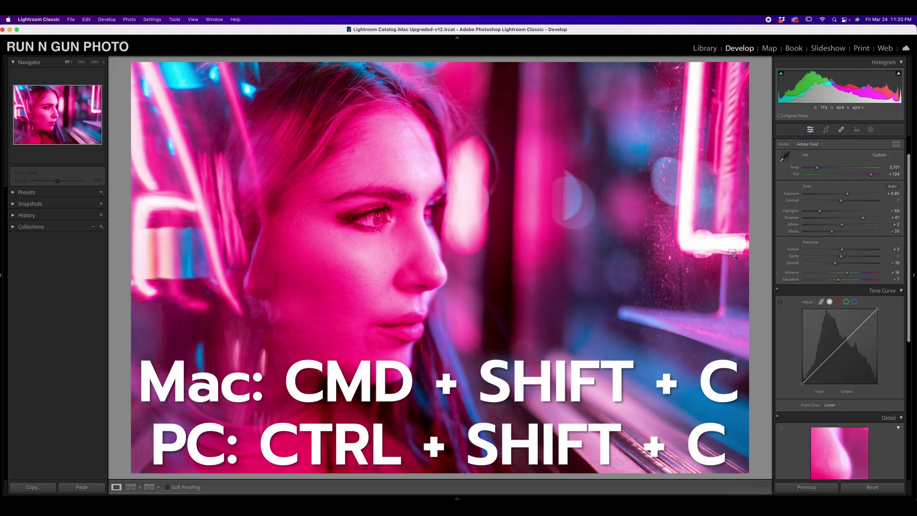
- Copy the pink close-up's develop settings with Crop left unchecked
key("super+shift+c")
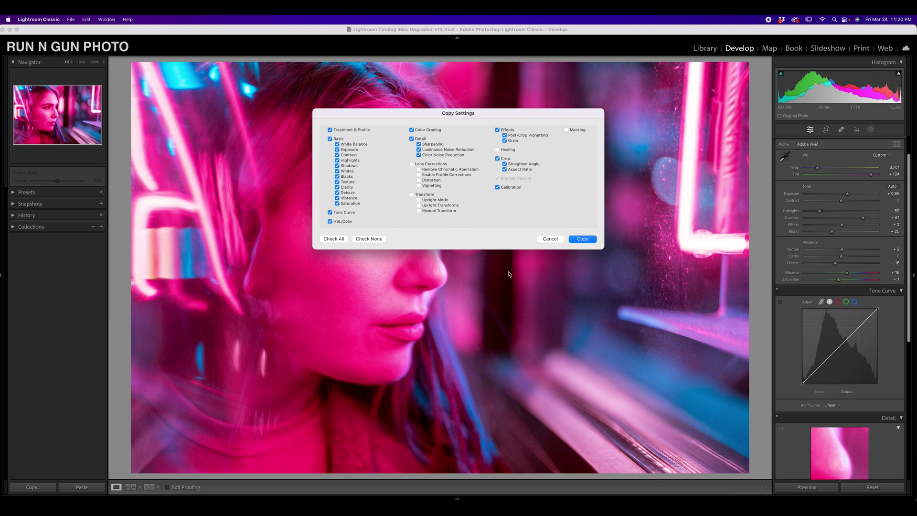
left_click(497, 158)
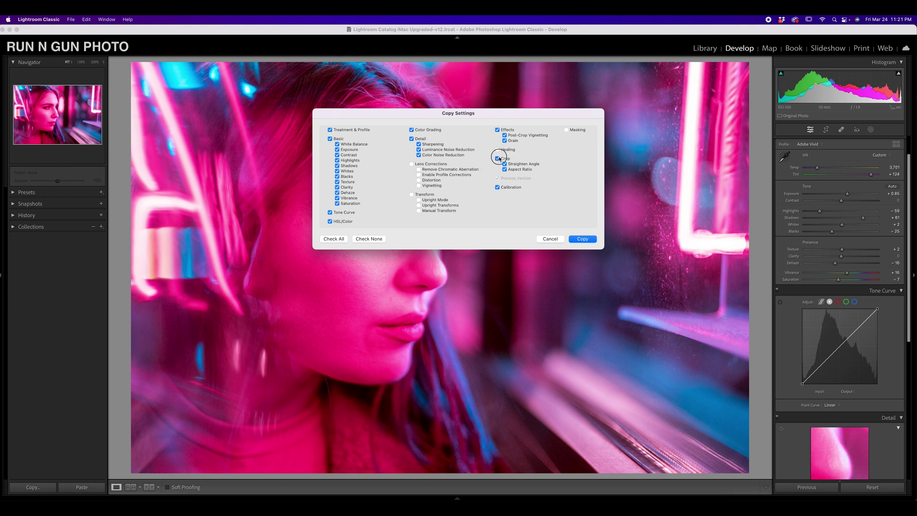
left_click(583, 239)
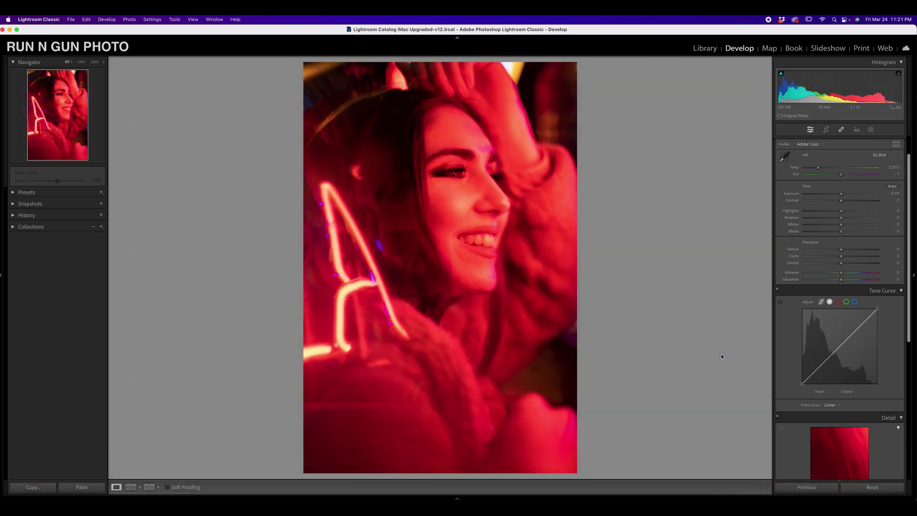
- Paste the copied settings onto the smiling portrait and lower Exposure to +0.40
key("super+v")
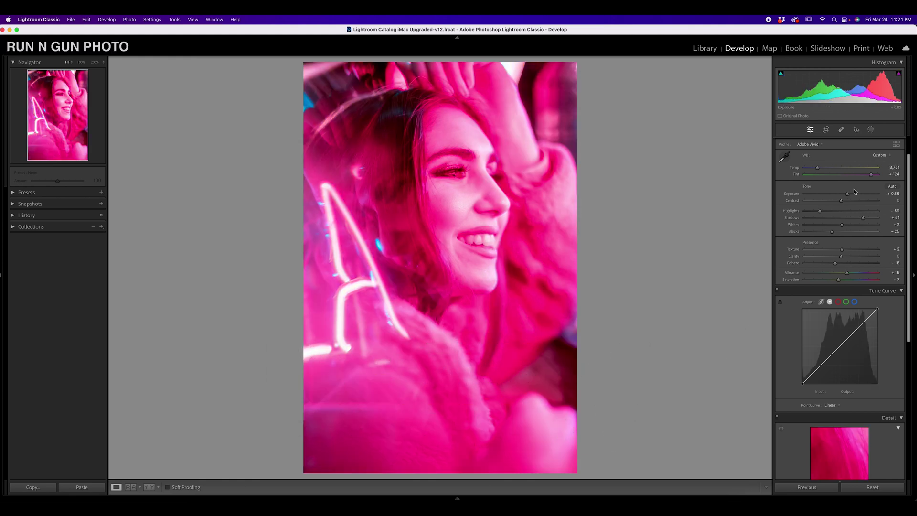
left_click_drag(847, 194, 843, 195)
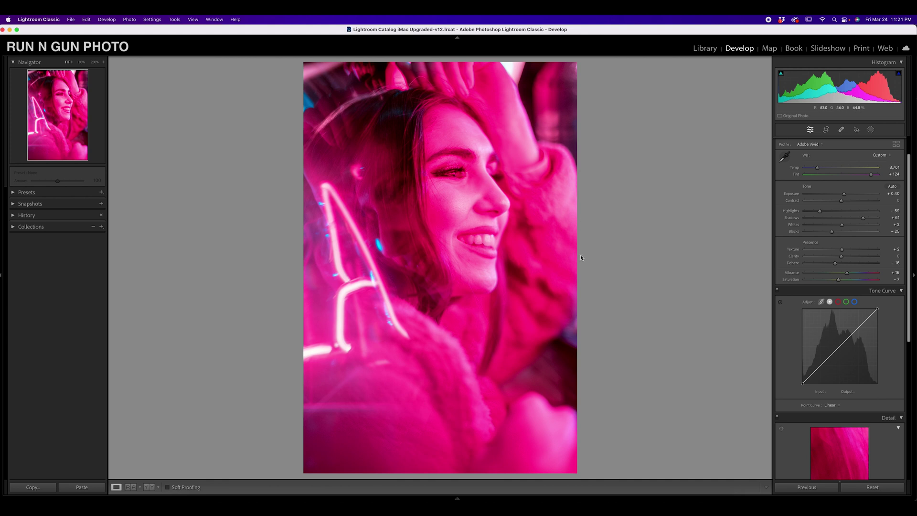
mouse_move(458, 499)
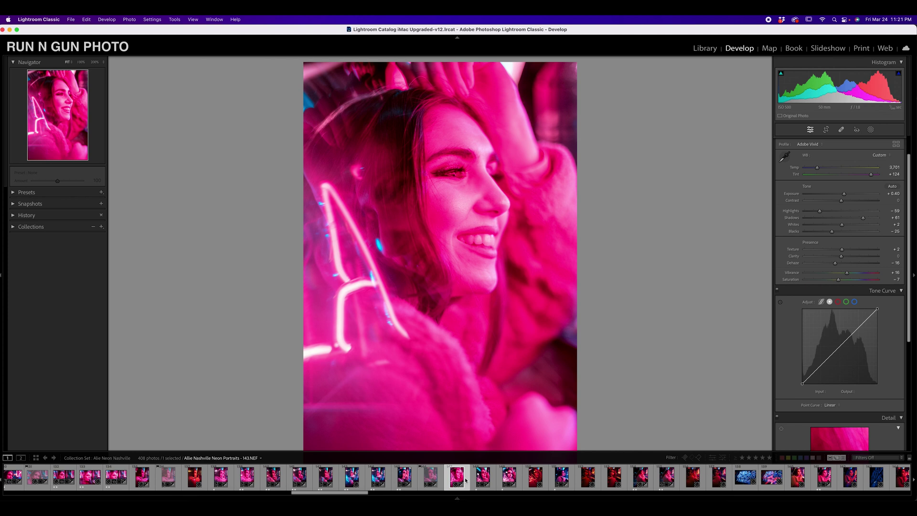
- Select the ten filmstrip portraits through the last photo and synchronize the current settings to them
left_click(482, 477)
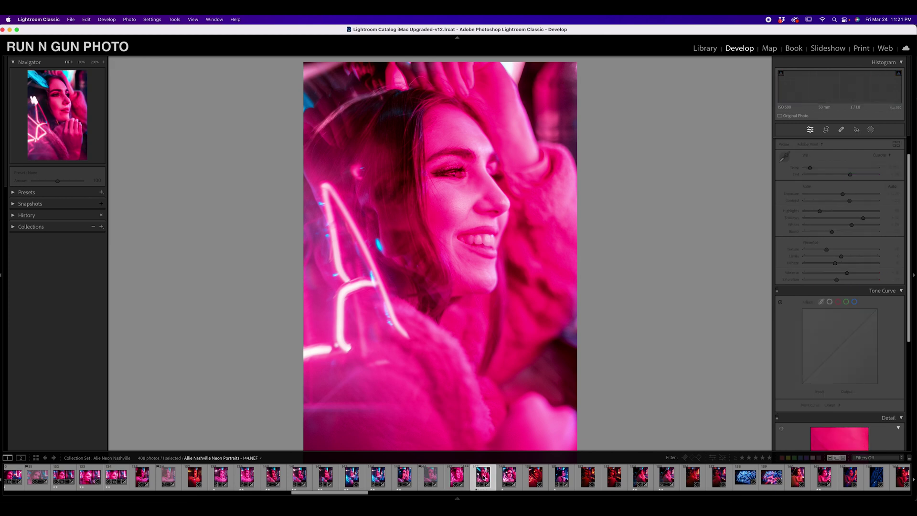
left_click(720, 477, "shift")
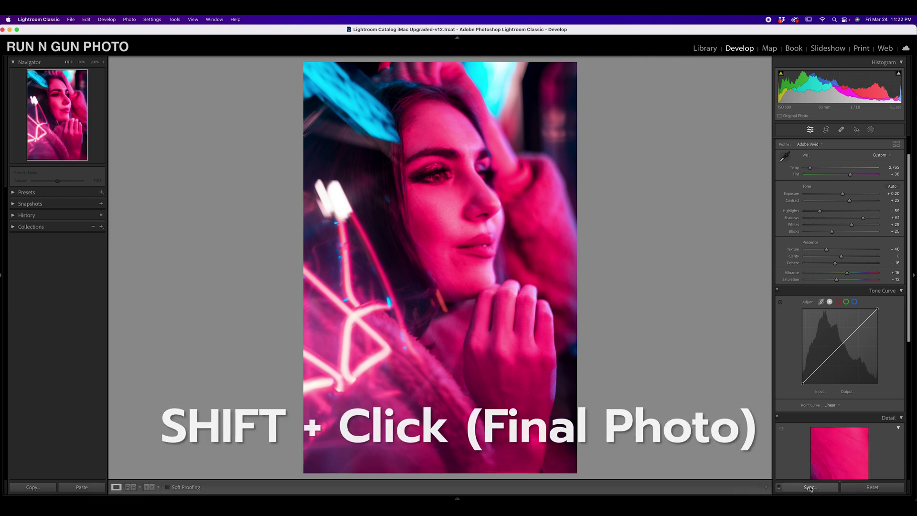
left_click(808, 487)
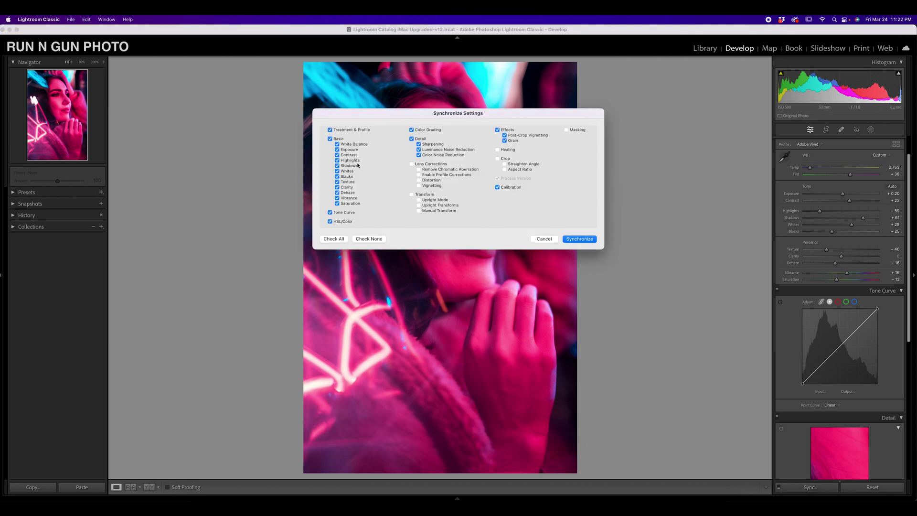
left_click(579, 239)
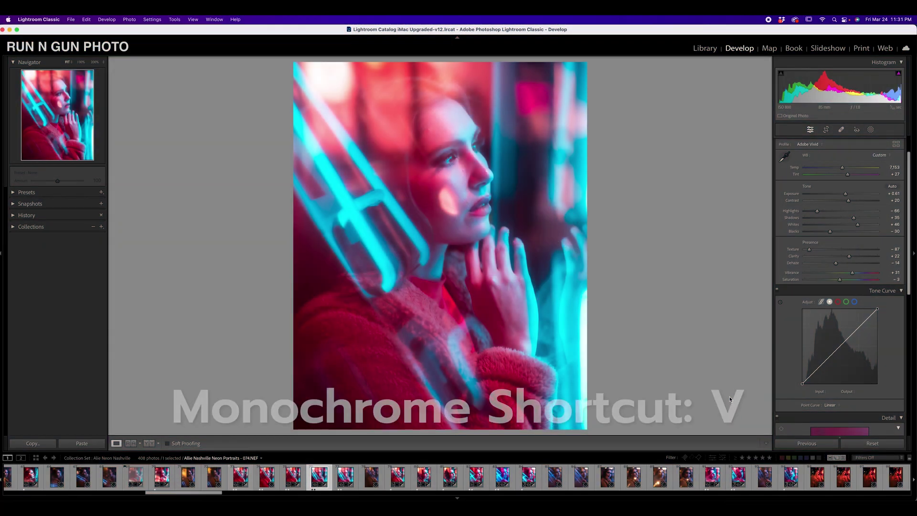
- Toggle the portrait between black-and-white and Adobe Vivid colour to compare its tones
key("v")
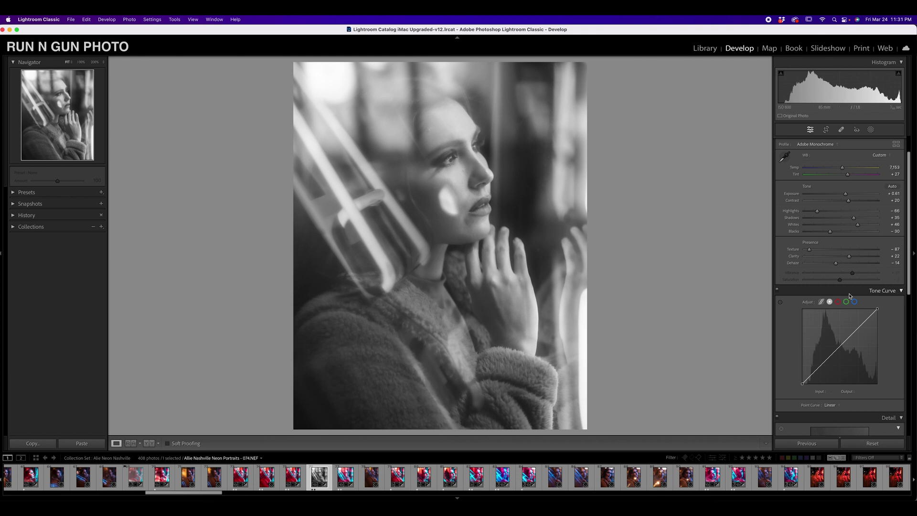
key("v")
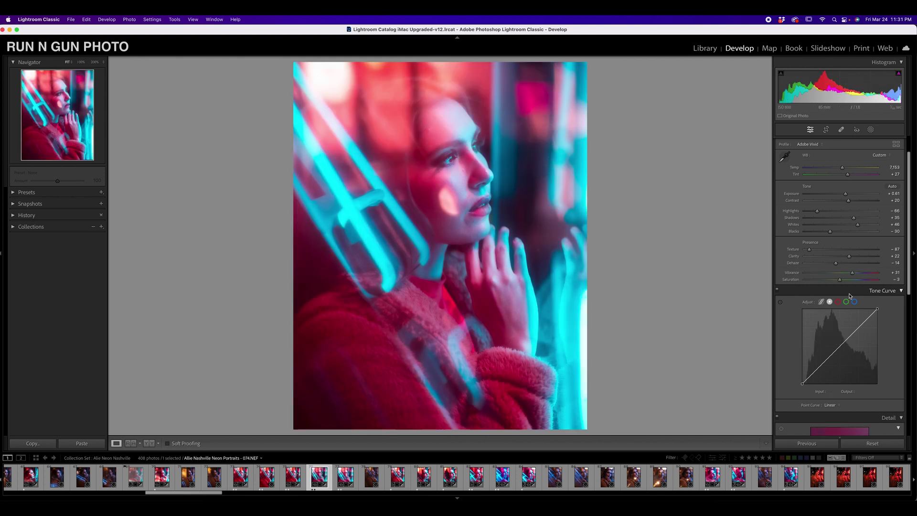
key("v")
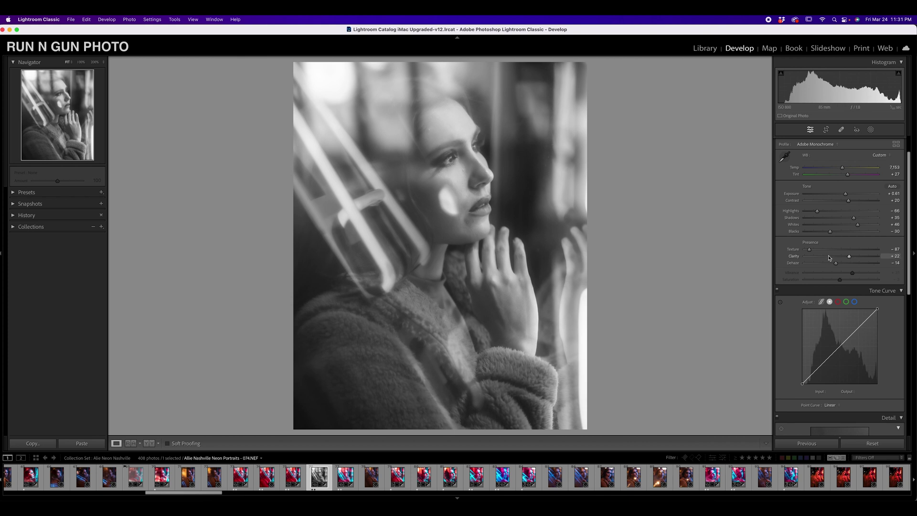
key("v")
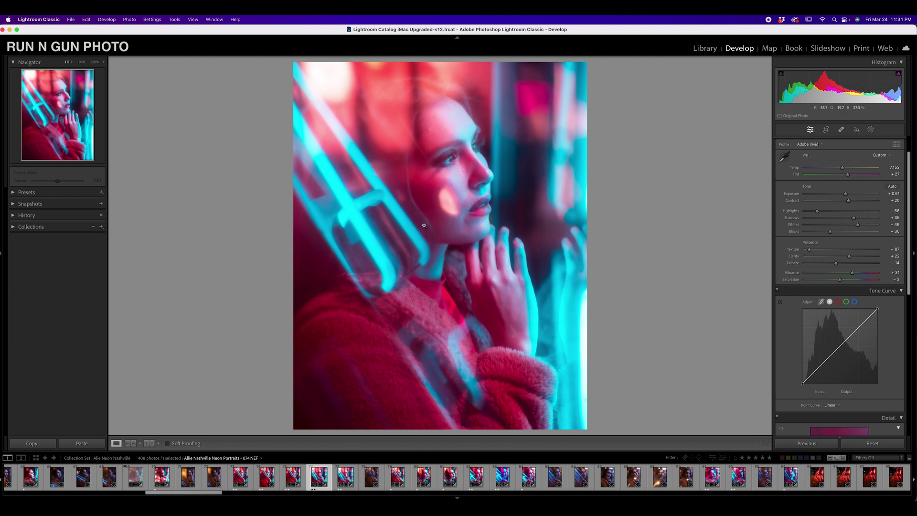
key("v")
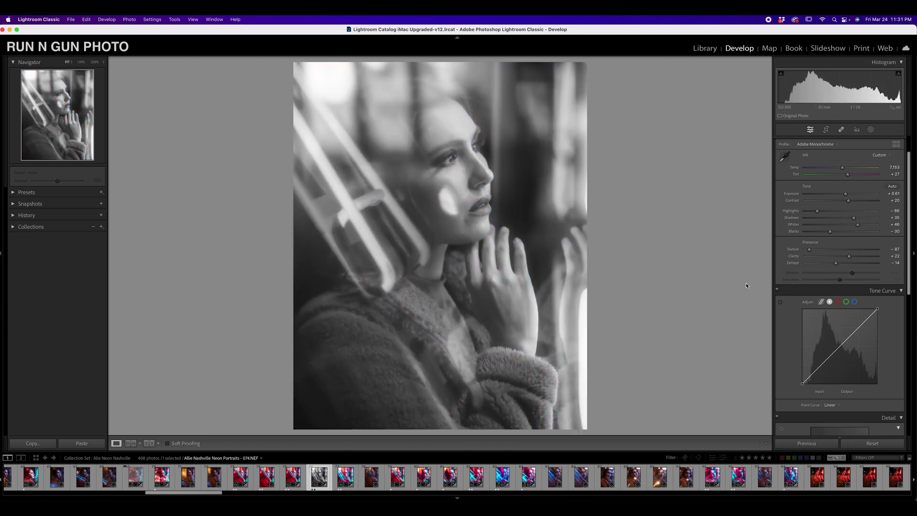
- Darken Blacks to -58 and lift Highlights from -66 to -43, ending in black and white
left_click_drag(830, 232, 819, 232)
key("v")
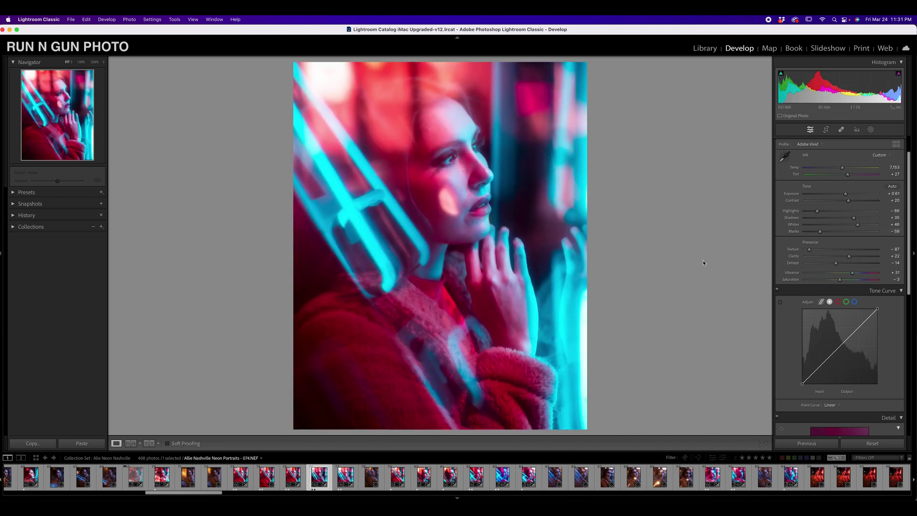
key("v")
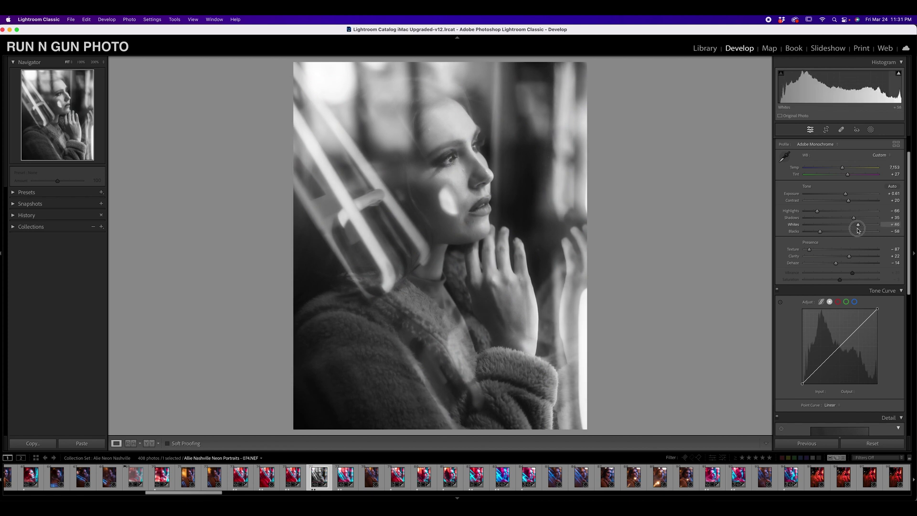
left_click_drag(817, 212, 825, 219)
key("v")
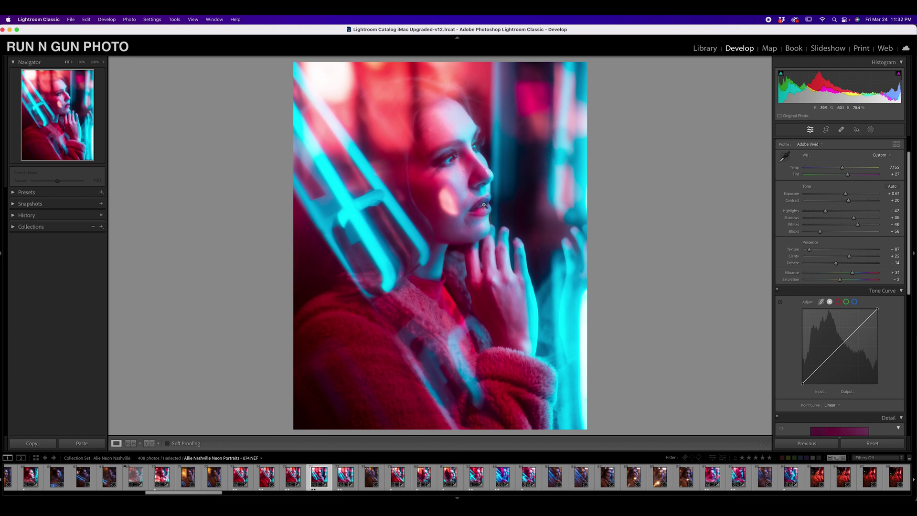
key("v")
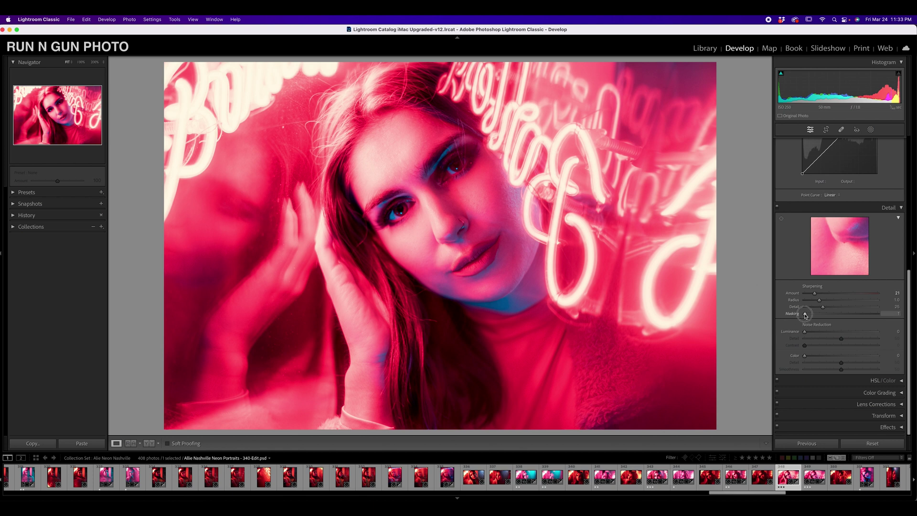
- Raise sharpening Masking on 340-Edit.psd from 0 to 100
left_click_drag(805, 314, 894, 310)
- Hold Alt to view the sharpening mask while adjusting Masking, settling at 64
key("alt")
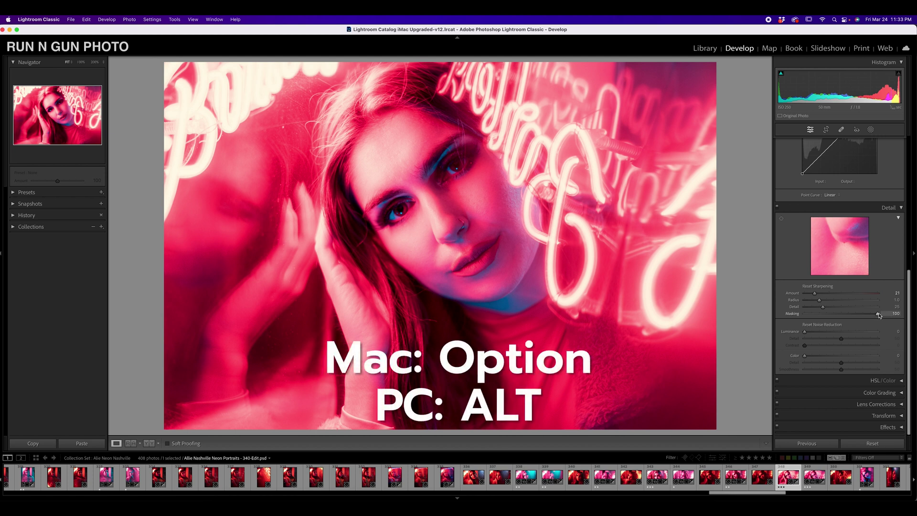
key("alt")
left_click_drag(879, 314, 799, 317)
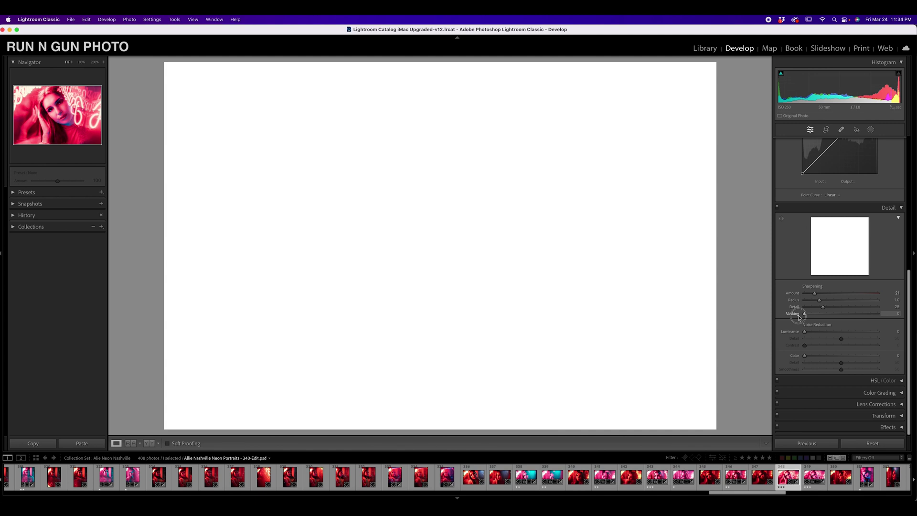
left_click_drag(798, 317, 866, 324)
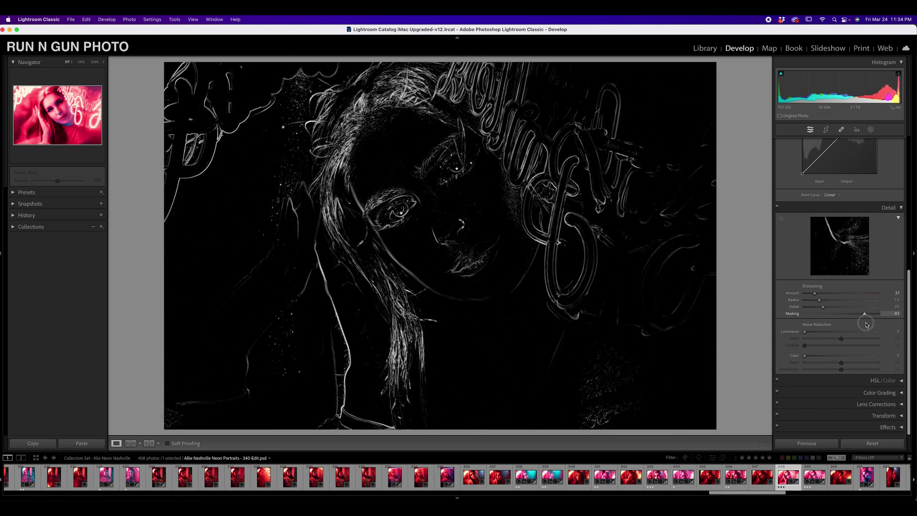
left_click_drag(864, 325, 886, 314)
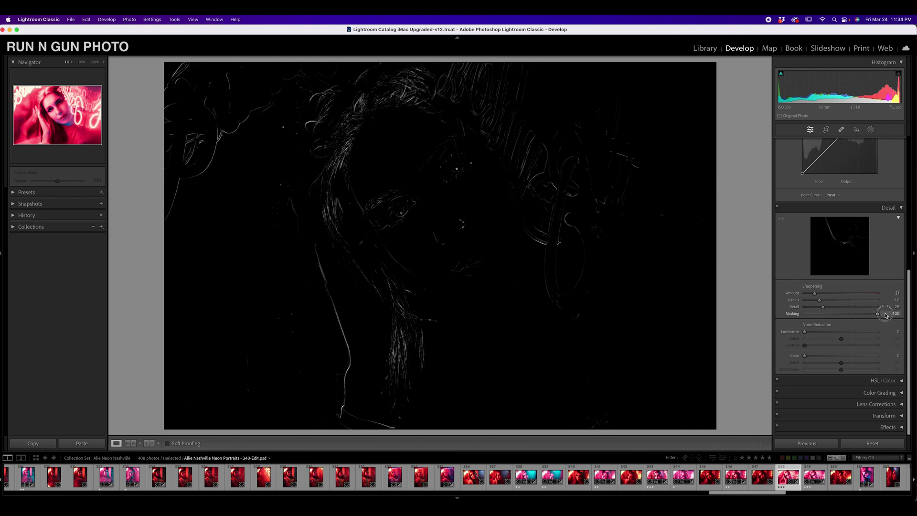
left_click_drag(885, 315, 823, 316)
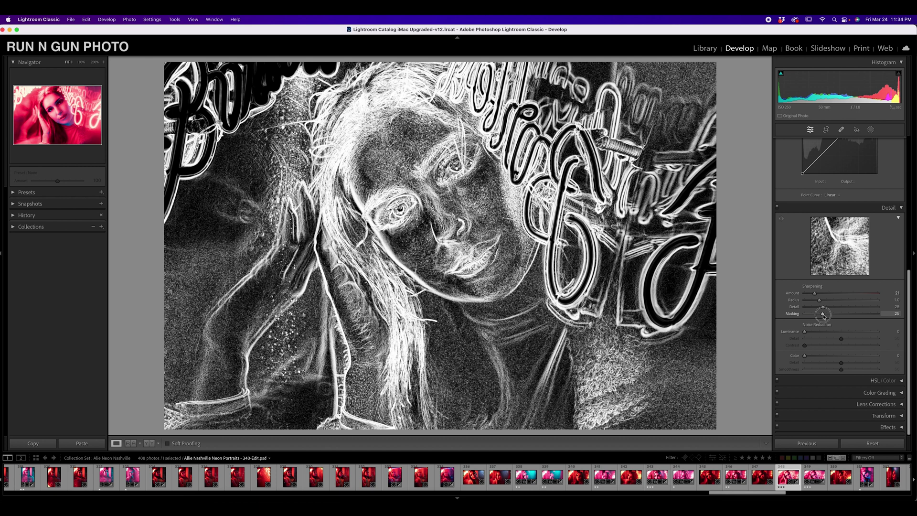
- Compare the sharpening mask preview at Masking 25, 22 and about 9, then settle Masking at 11
left_click_drag(823, 315, 823, 315)
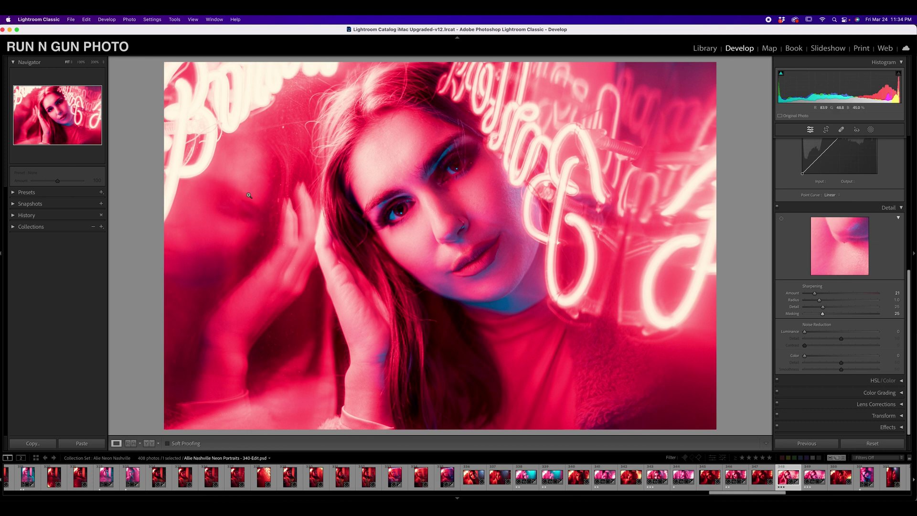
left_click(823, 314, "alt")
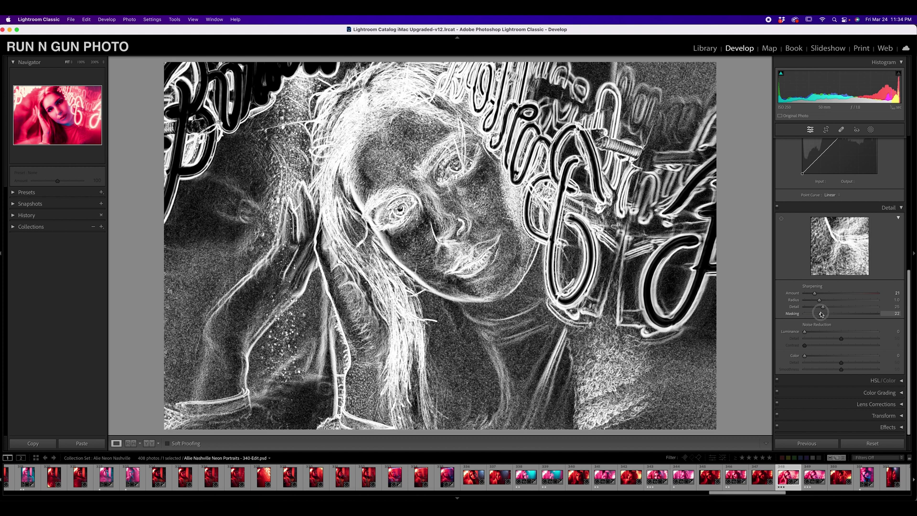
mouse_move(821, 314)
left_mouse_down()
mouse_move(808, 314)
mouse_move(813, 324)
left_mouse_up()
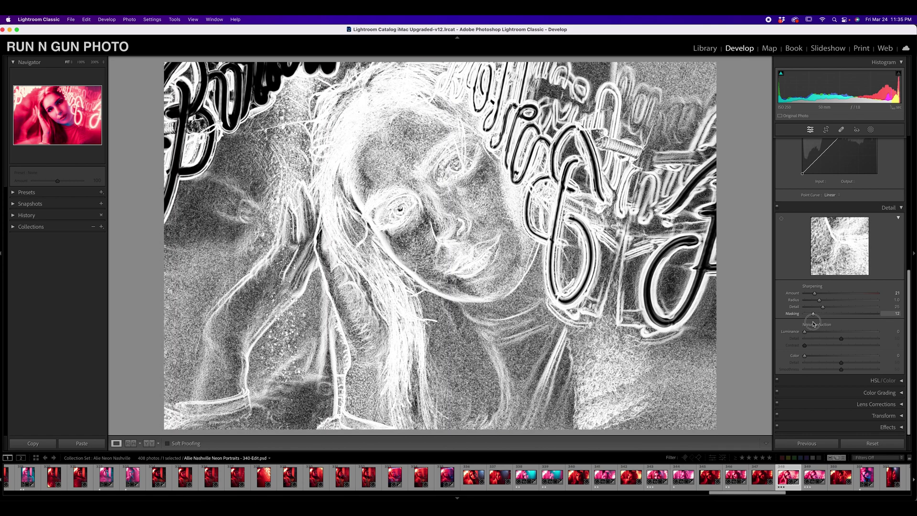
left_click_drag(814, 324, 811, 323)
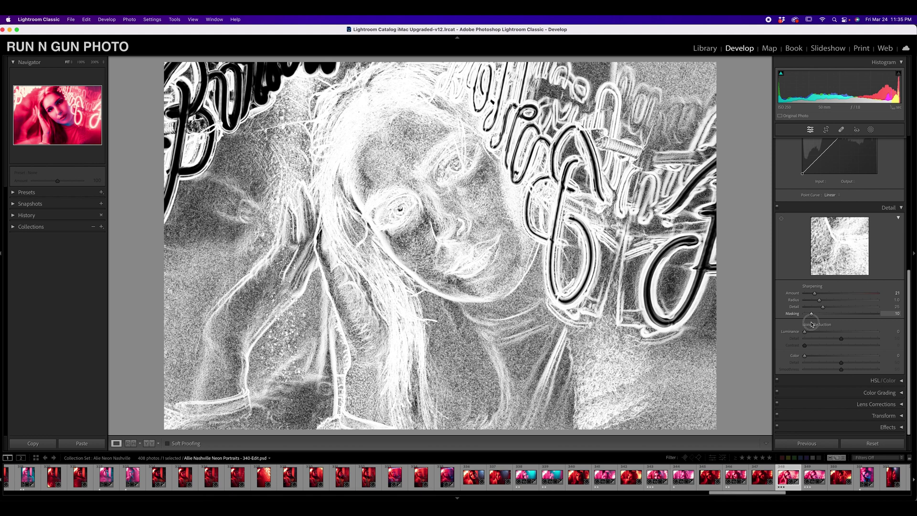
left_click_drag(813, 317, 813, 319)
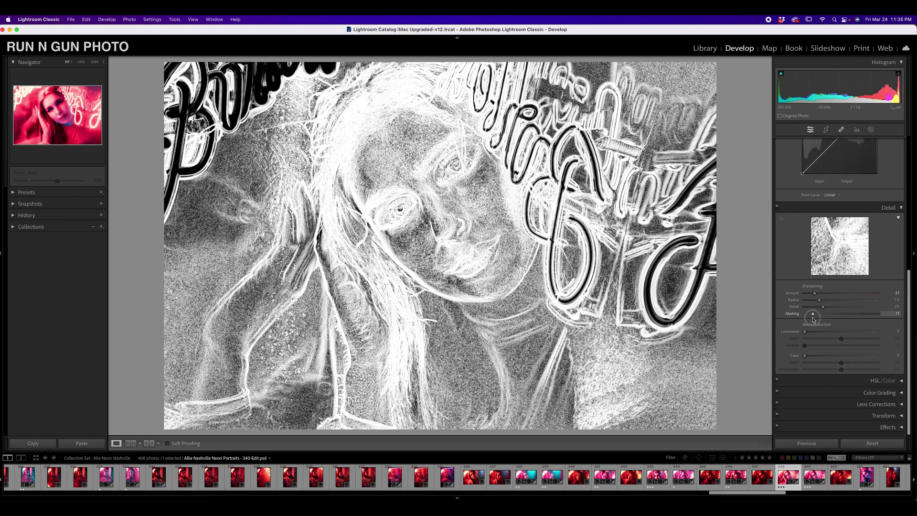
mouse_move(813, 319)
left_mouse_down()
mouse_move(821, 297)
mouse_move(853, 302)
mouse_move(817, 322)
left_mouse_up()
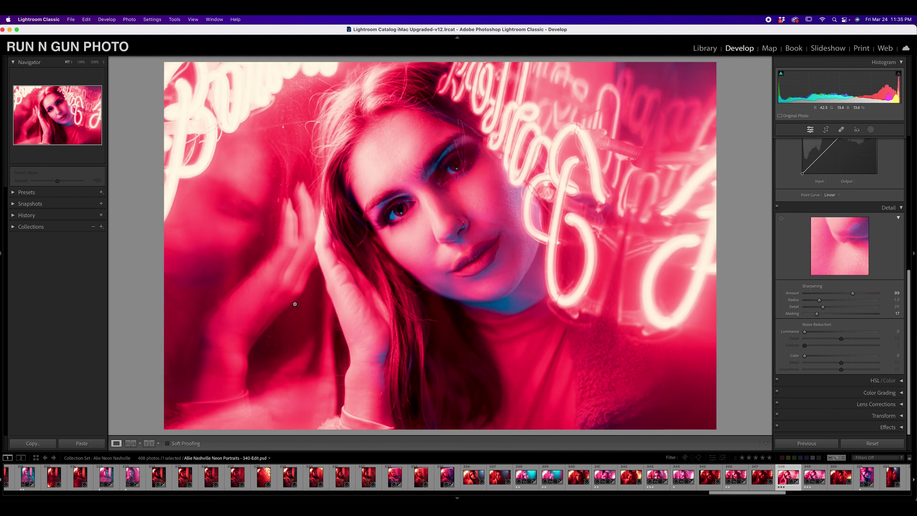
- Inspect the sharpened face at 100% zoom, then return to the whole photo
left_click(413, 201)
left_click_drag(368, 217, 447, 278)
scroll(447, 187, "up", 5)
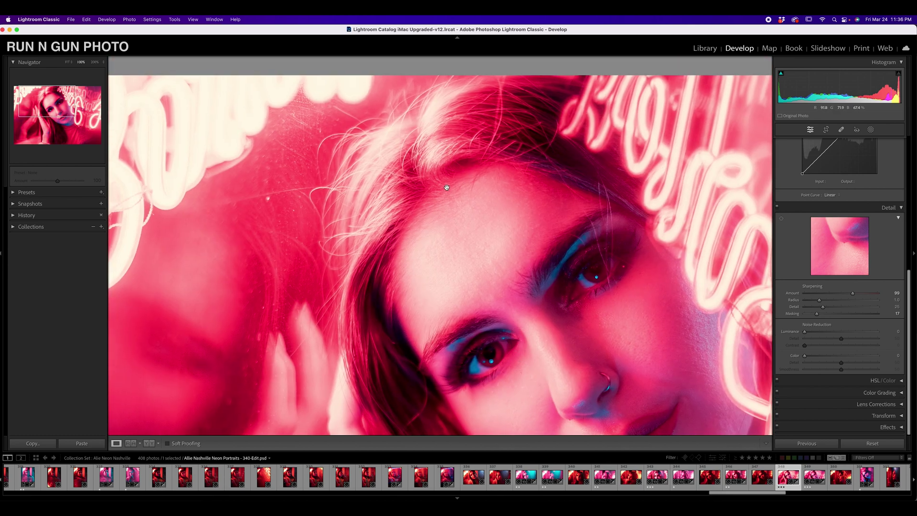
scroll(543, 369, "down", 5)
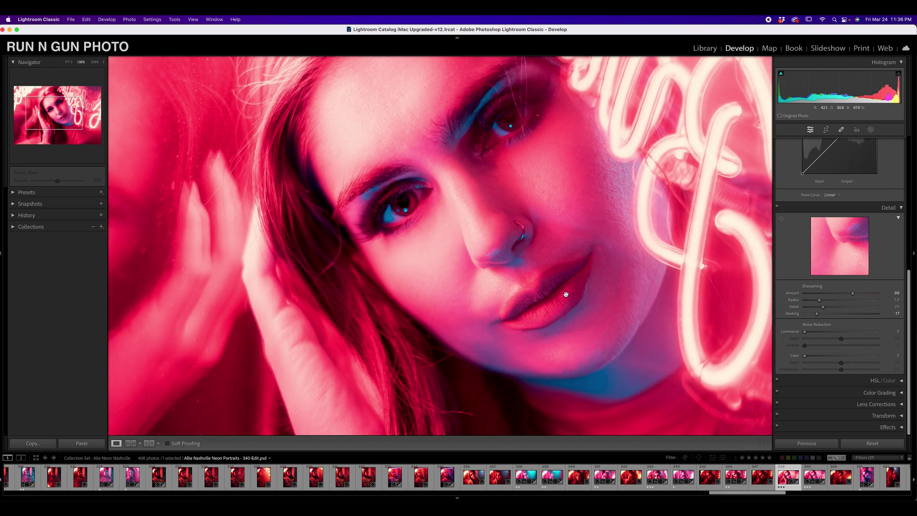
left_click(480, 259)
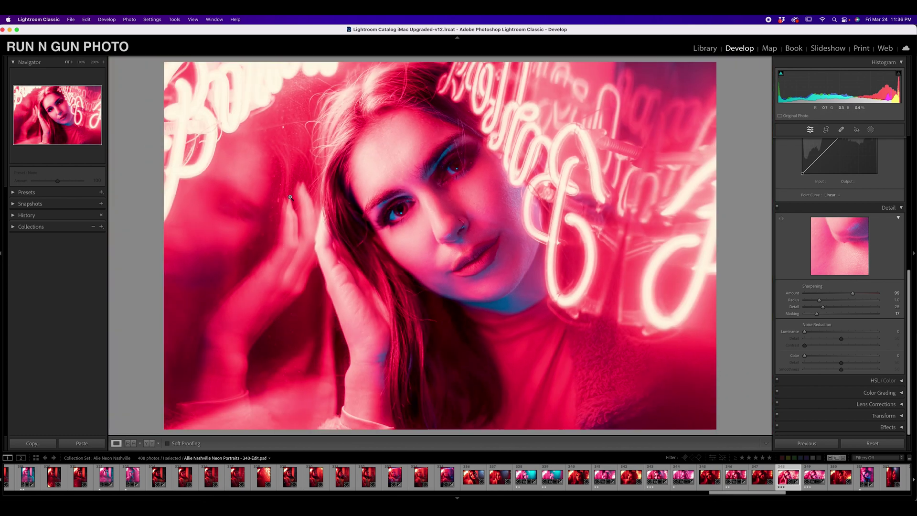
- Check the photo's left side and the neon sign at 100%, then fit the whole photo
left_click(239, 247)
scroll(209, 116, "left", 5)
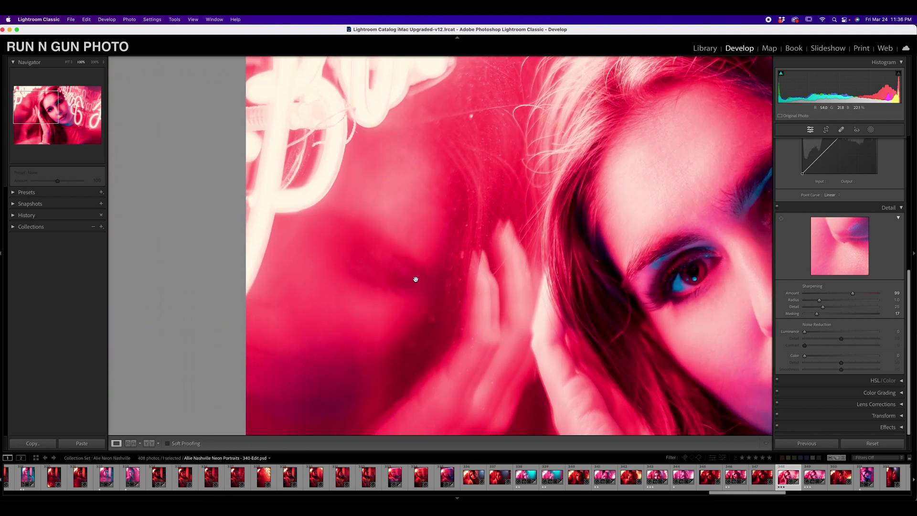
scroll(434, 296, "right", 5)
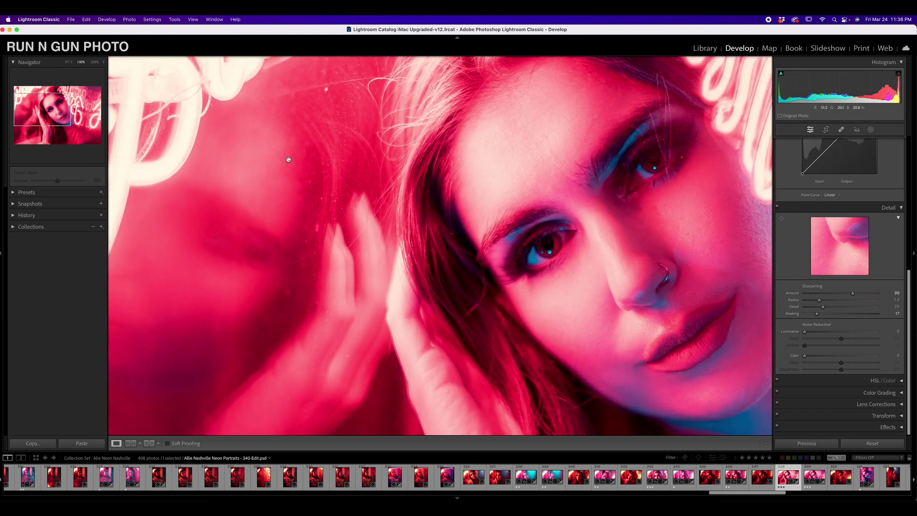
left_click_drag(564, 360, 364, 334)
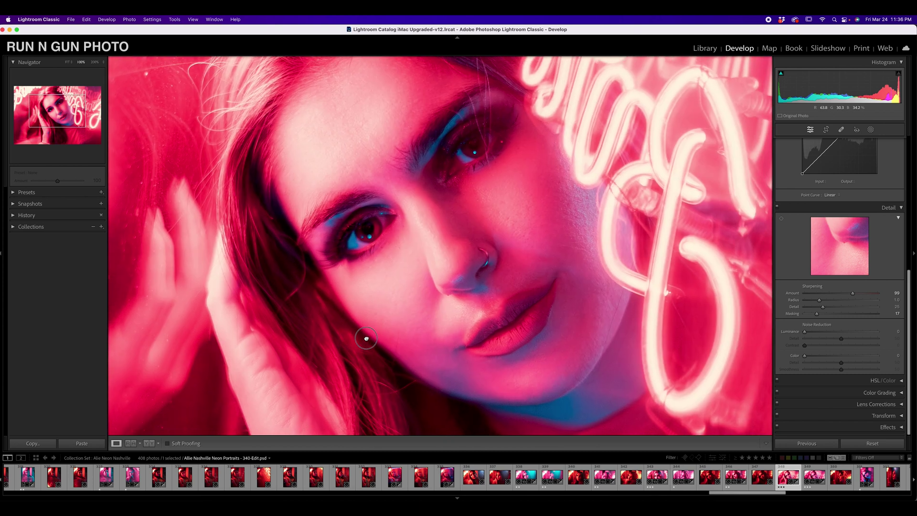
left_click(579, 309)
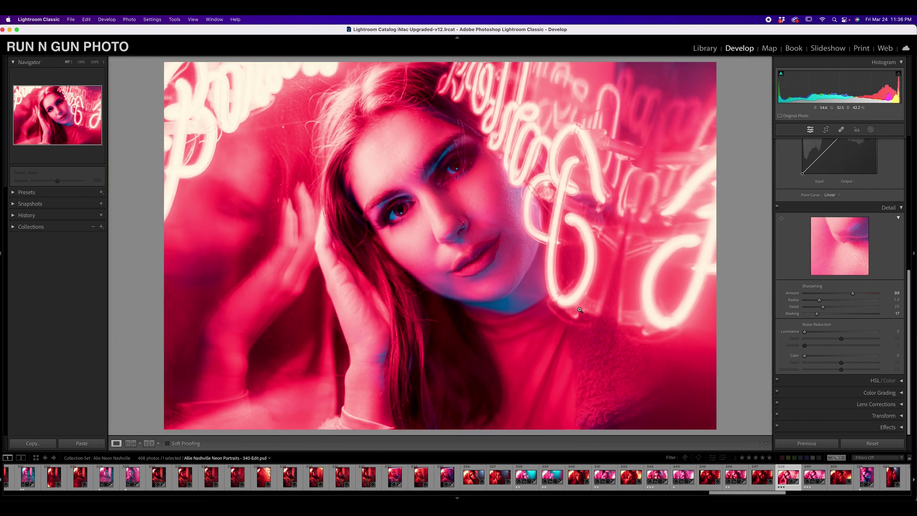